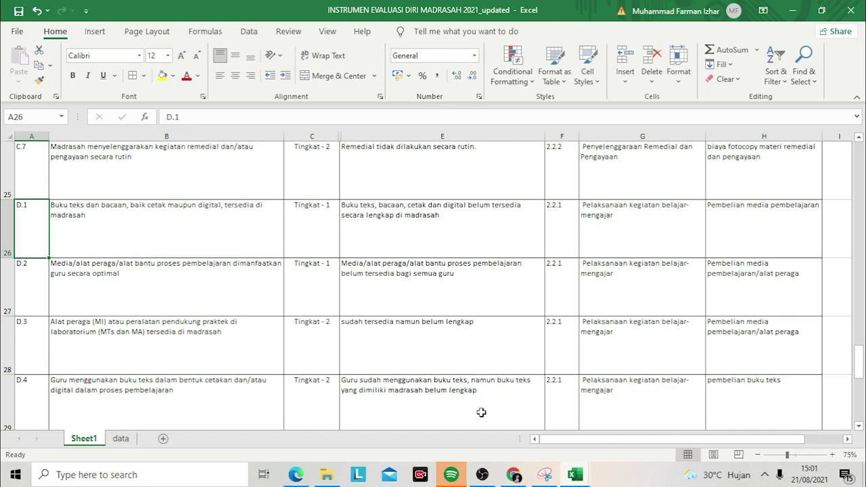
Look over the textbook and teaching-media indicators D.1 to D.4 in rows 26 to 29 of Sheet1
key("Down")
key("Down")
key("Down")
key("Down")
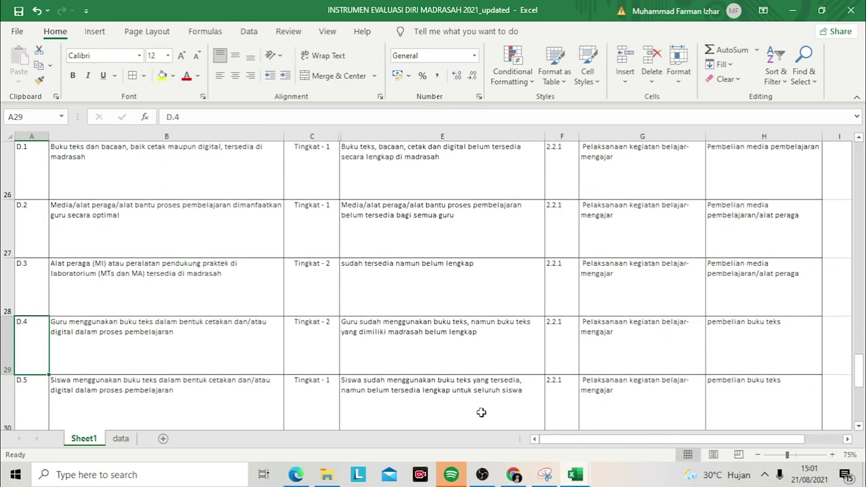
key("Up")
key("Up")
key("Up")
key("Up")
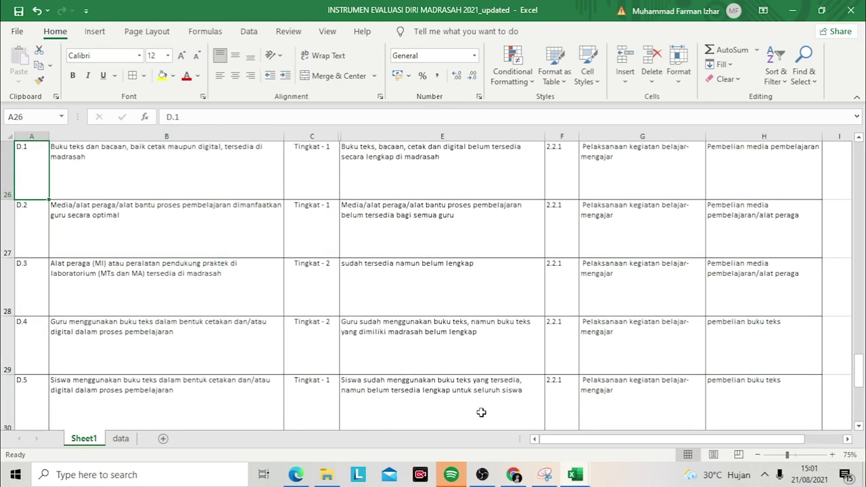
key("Up")
key("Down")
Append ", atau buku teks" to the "Pembelian media pembelajaran" entry in cell H26 for indicator D.1
key("Right")
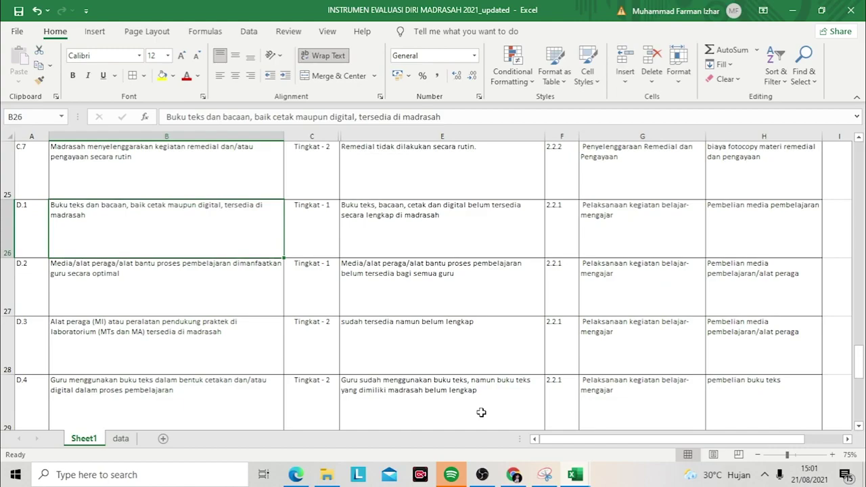
key("Right")
key("Right")
key("Left")
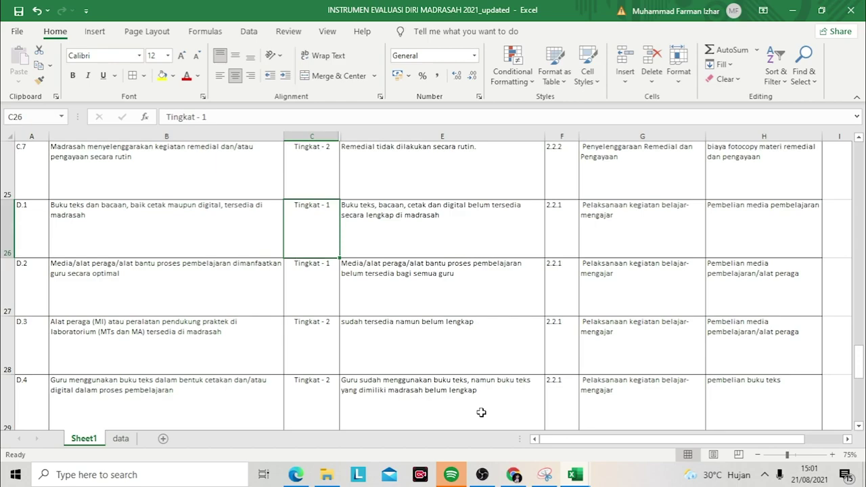
key("Right")
key("Right")
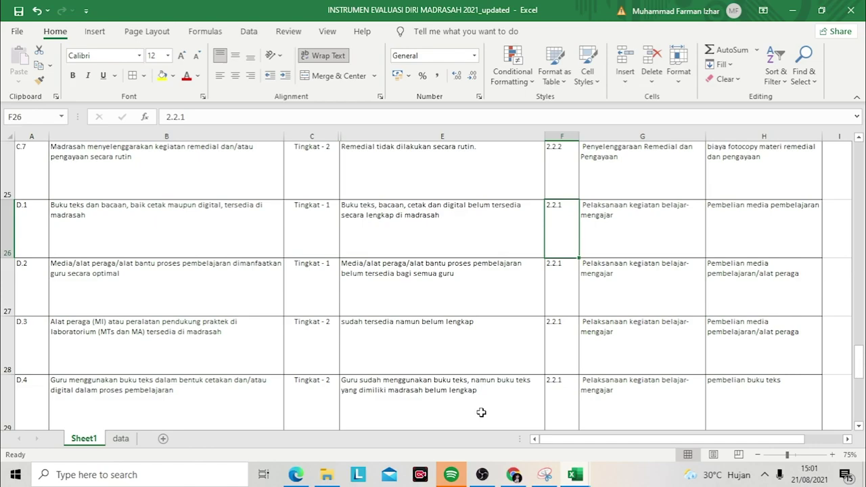
key("Right")
key("Right")
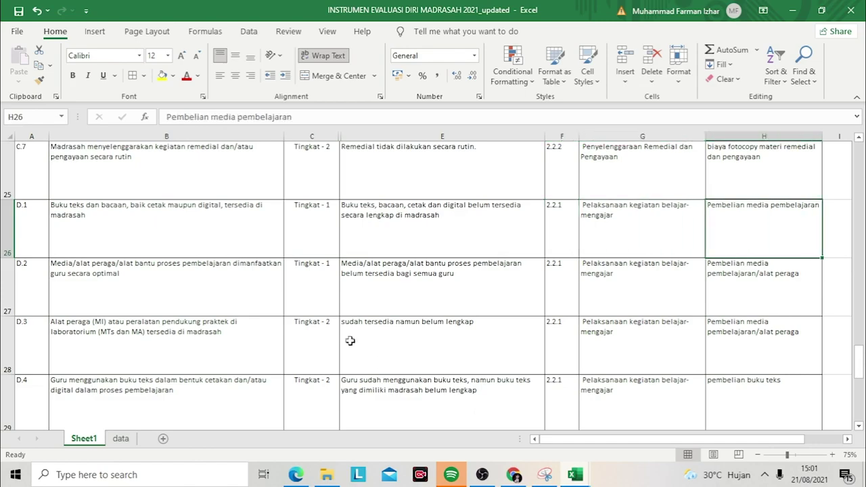
left_click(305, 116)
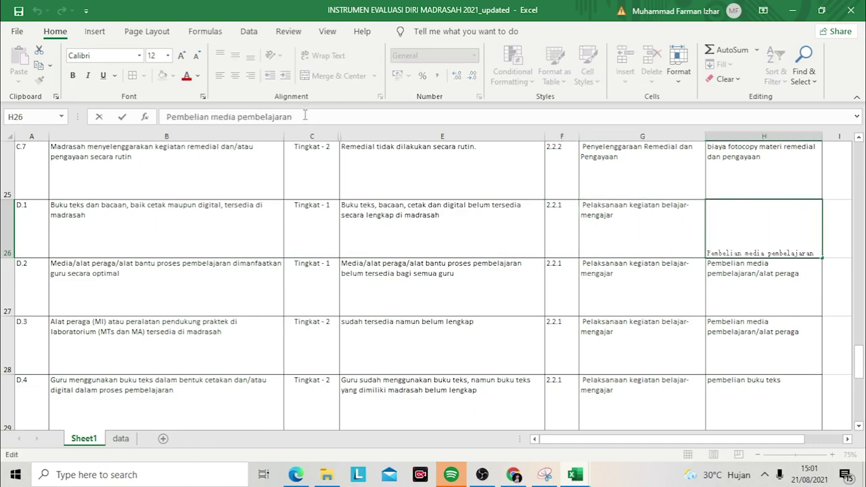
type(", atau buku teks")
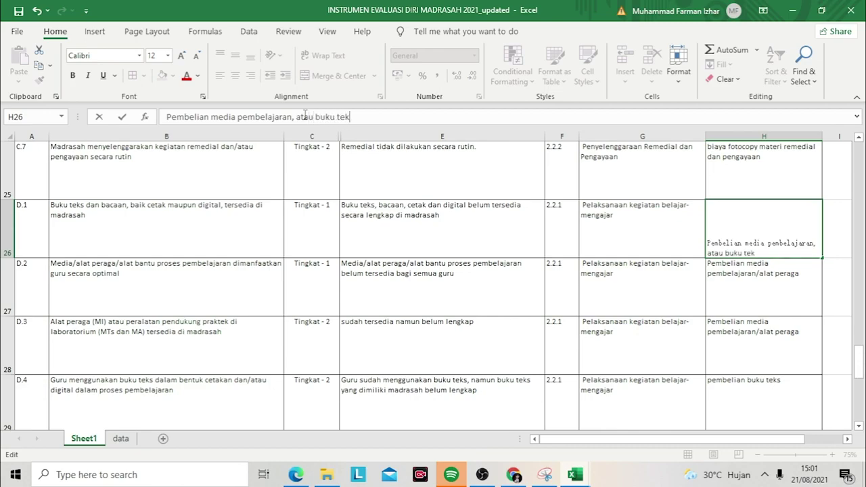
key("Return")
key("Up")
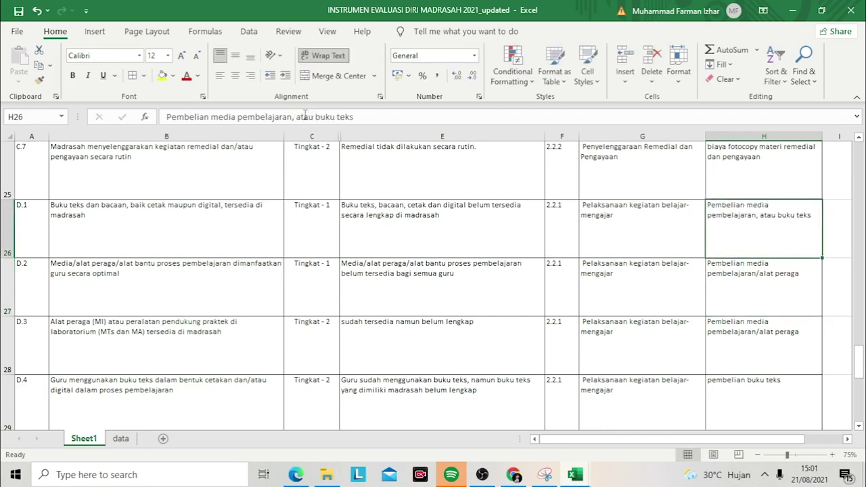
Review the D.2 row on teaching aids, examining its indicator, level, explanation, activity code, activity and purchase entry
key("Down")
key("Left")
key("Left")
key("Left")
key("Left")
key("Left")
key("Left")
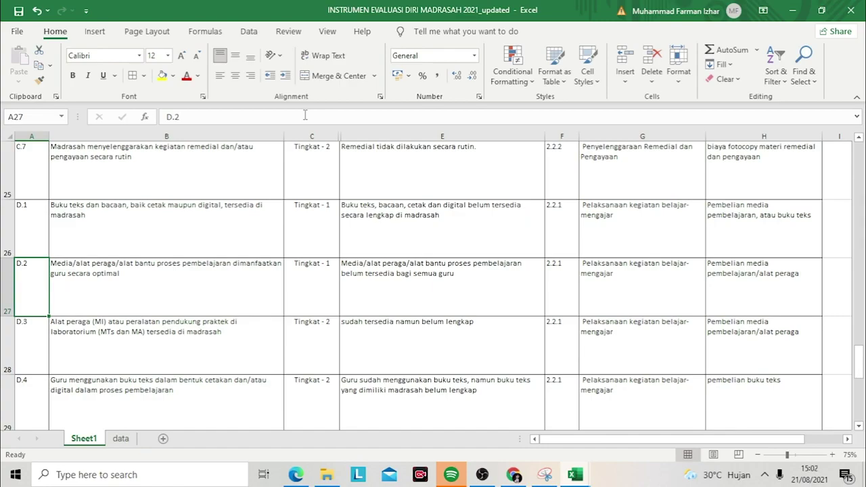
key("Right")
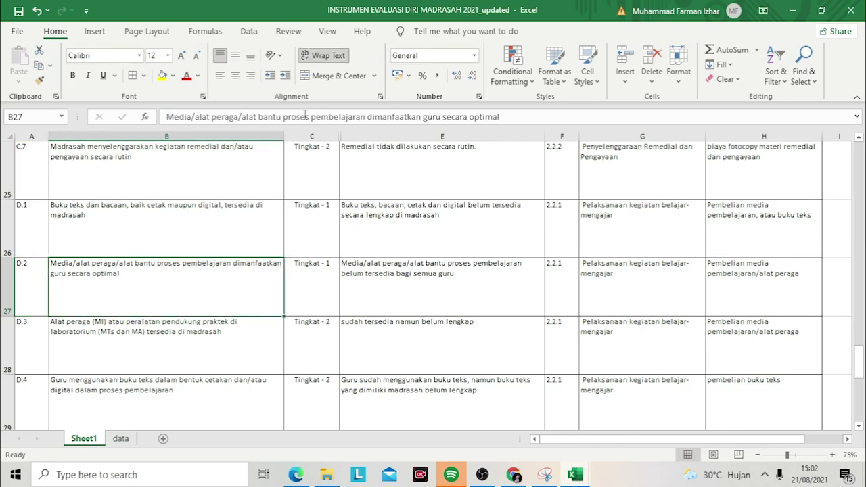
key("Right")
key("Right")
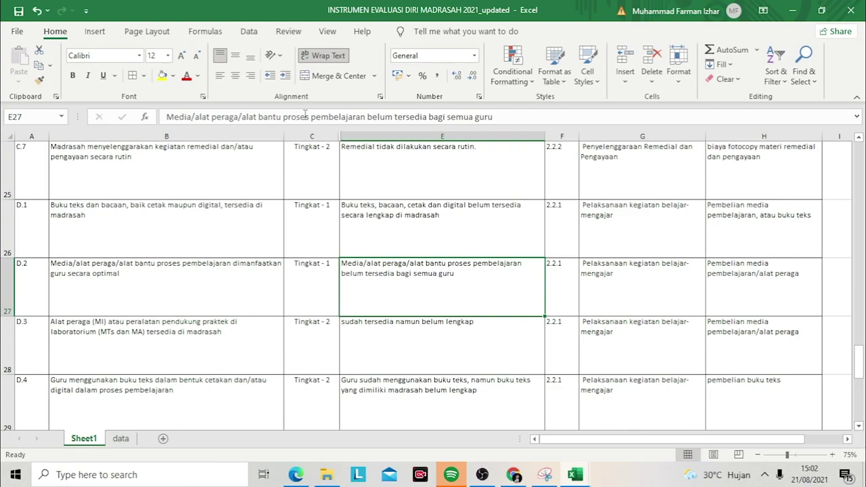
key("Right")
key("Right")
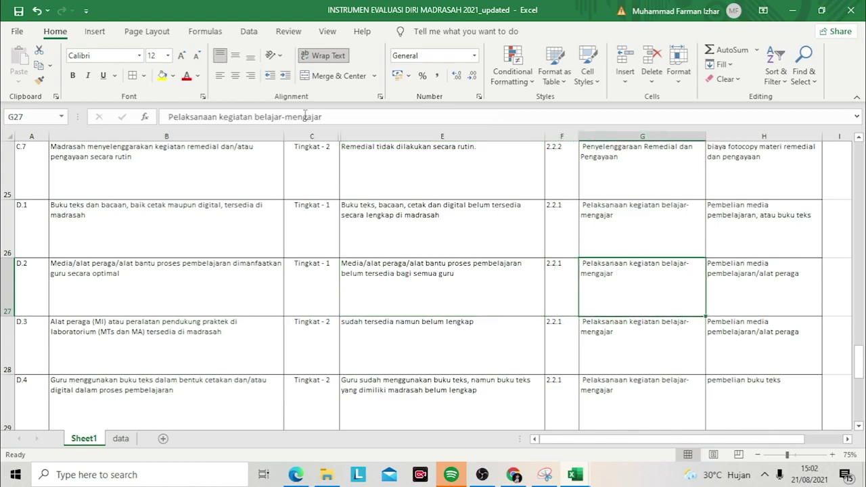
key("Right")
key("Left")
key("Left")
key("Right")
Review the D.3 row on laboratory and practice equipment, from its indicator across to the purchase entry in H28
key("Down")
key("Left")
key("Left")
key("Left")
key("Left")
key("Left")
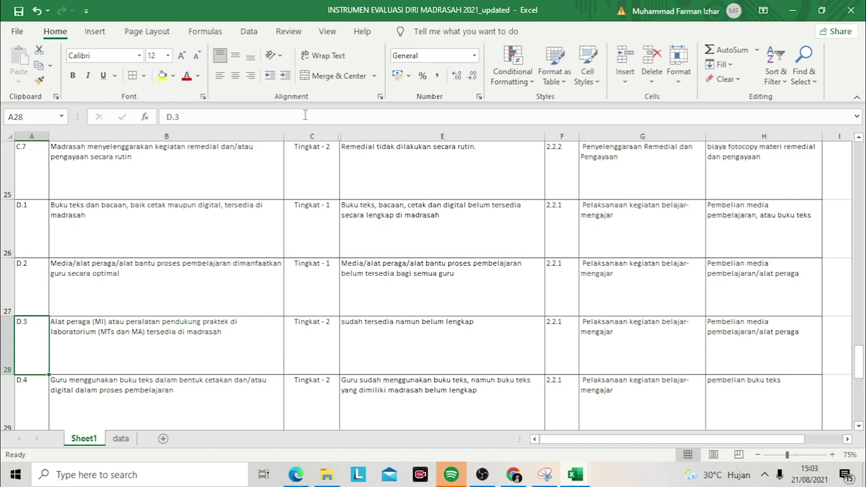
key("Right")
key("Right")
key("Right")
key("Left")
key("Right")
key("Right")
key("Right")
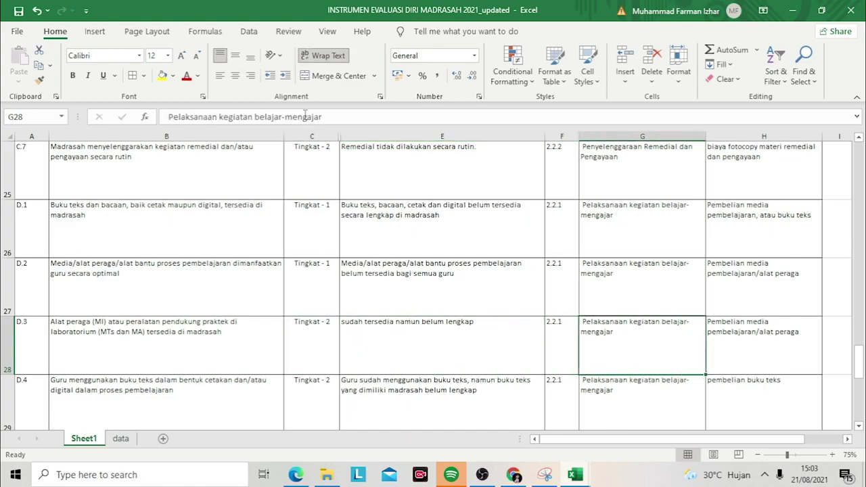
key("Right")
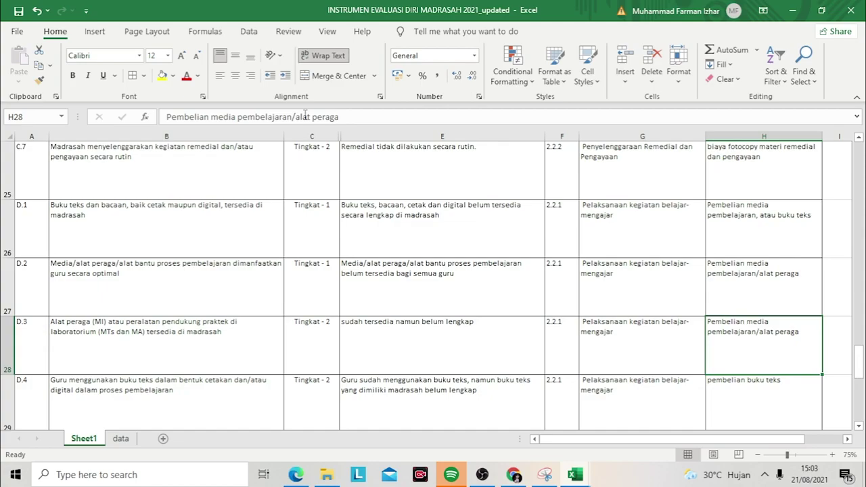
Review the D.4 row on teachers' use of textbooks, comparing its level and explanation with the activity and purchase entry
key("Down")
key("Down")
key("Up")
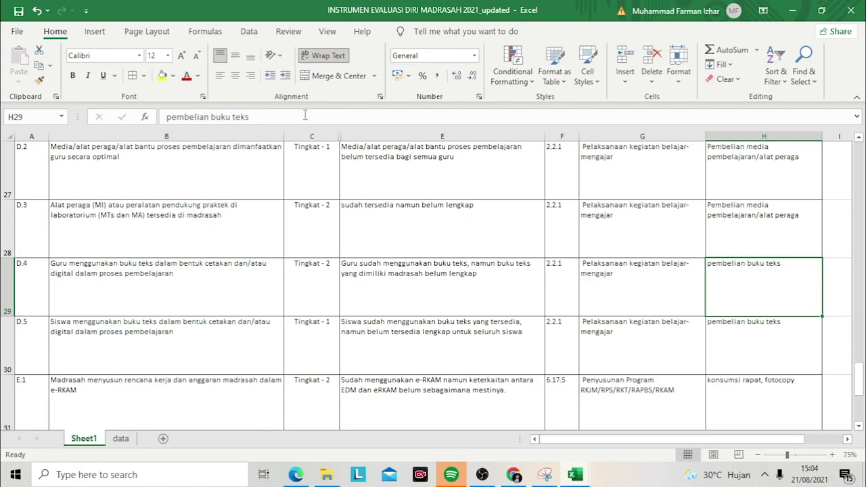
key("Left")
key("Left")
key("Left")
key("Left")
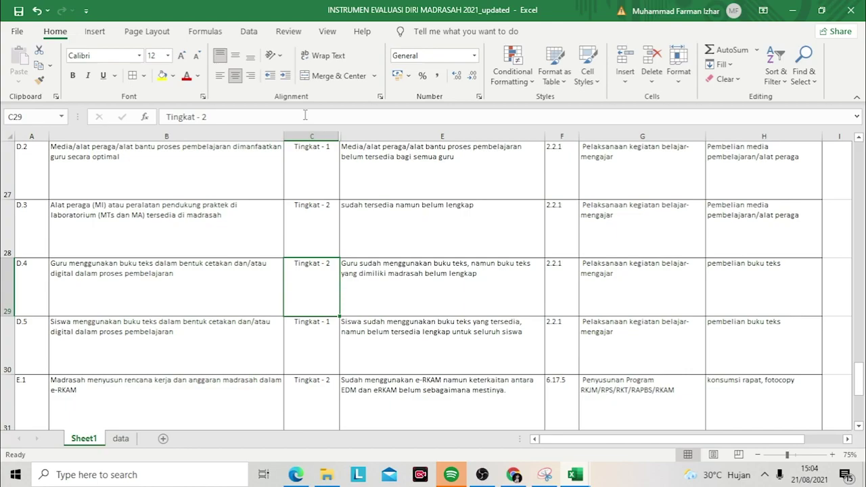
key("Right")
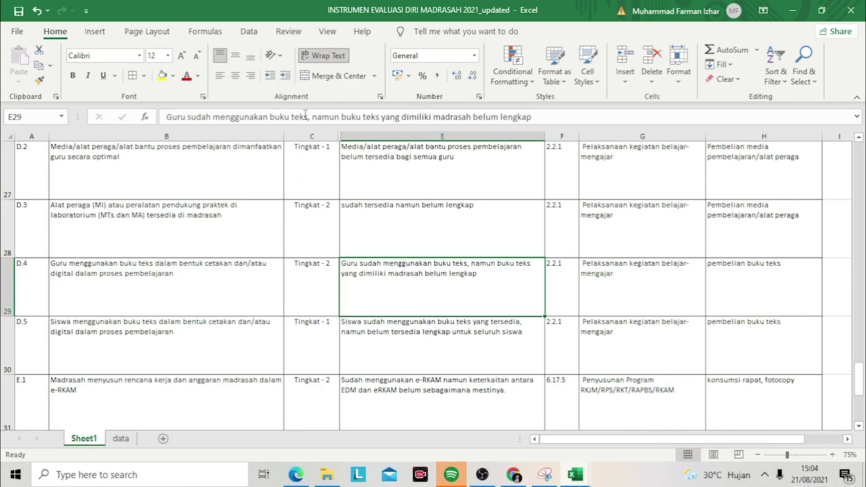
key("Right")
key("Right")
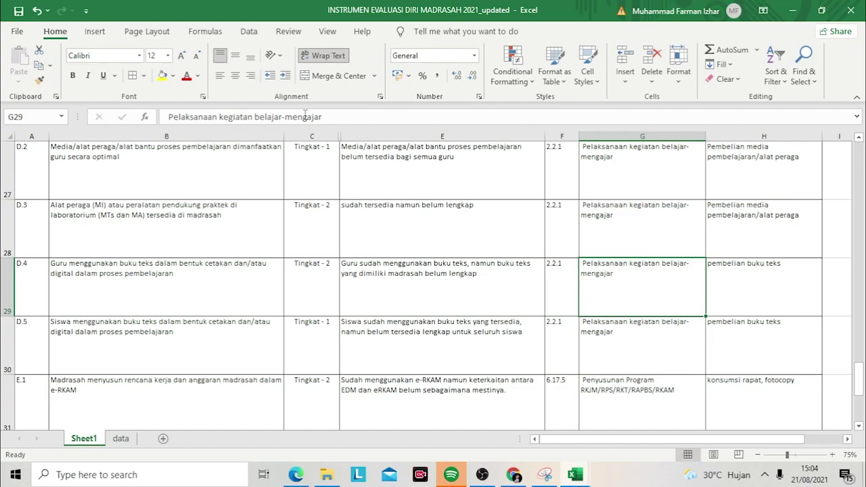
key("Right")
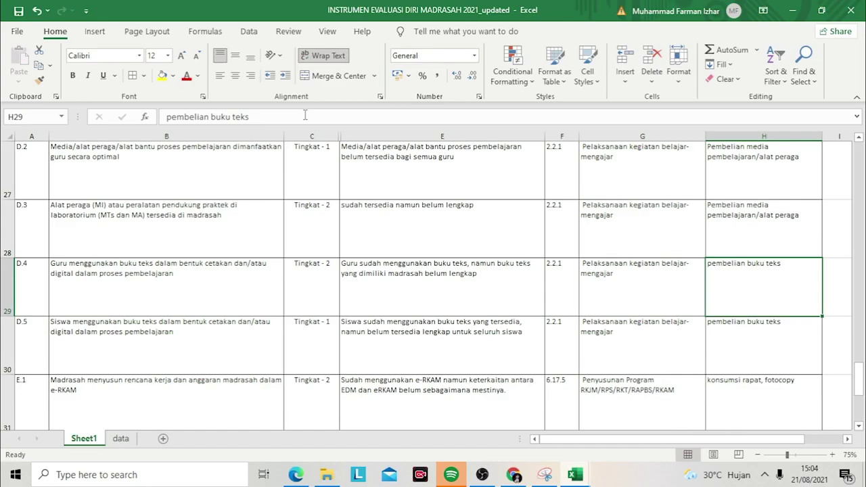
Examine the D.5 row on students' use of textbooks, checking its level, explanation, activity code and activity
key("Down")
key("Left")
key("Left")
key("Left")
key("Left")
key("Left")
key("Left")
key("Right")
key("Right")
key("Right")
key("Right")
key("Right")
key("Right")
key("Left")
key("Left")
key("Left")
key("Left")
key("Left")
key("Left")
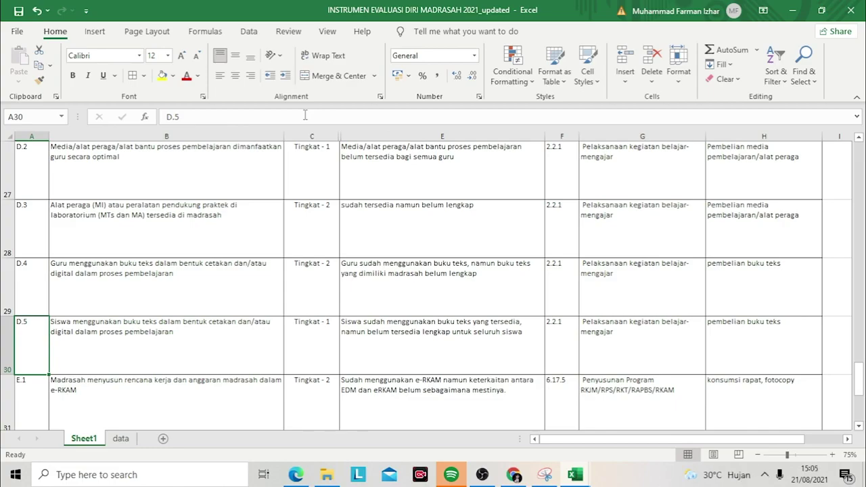
key("Right")
key("Right")
key("Right")
key("Right")
key("Right")
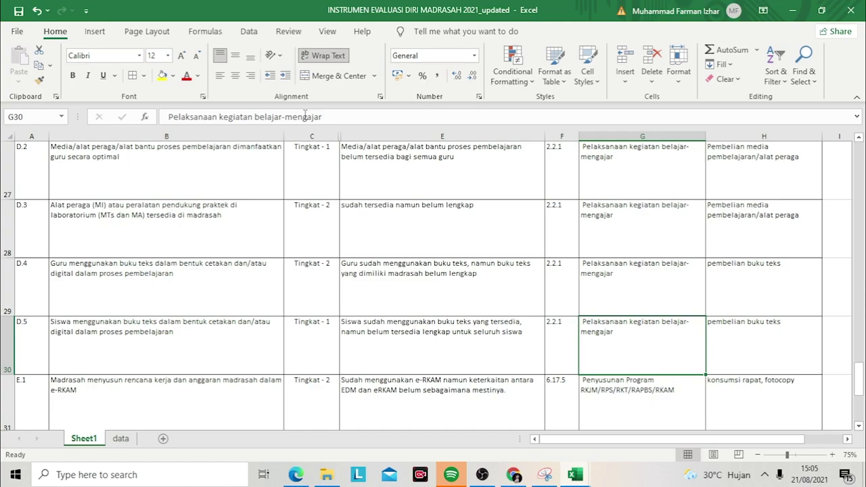
Check the E.1 row on the e-RKAM work plan and budget, reading its explanation, activity and cost entry
key("Down")
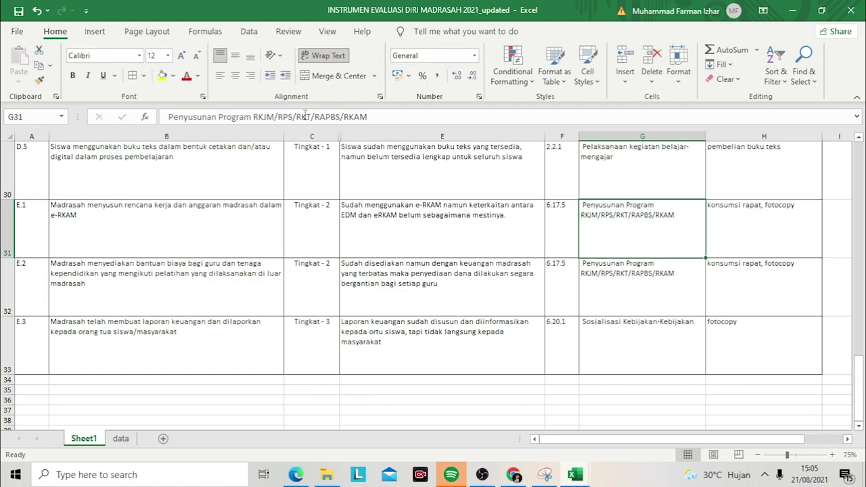
key("Left")
key("Left")
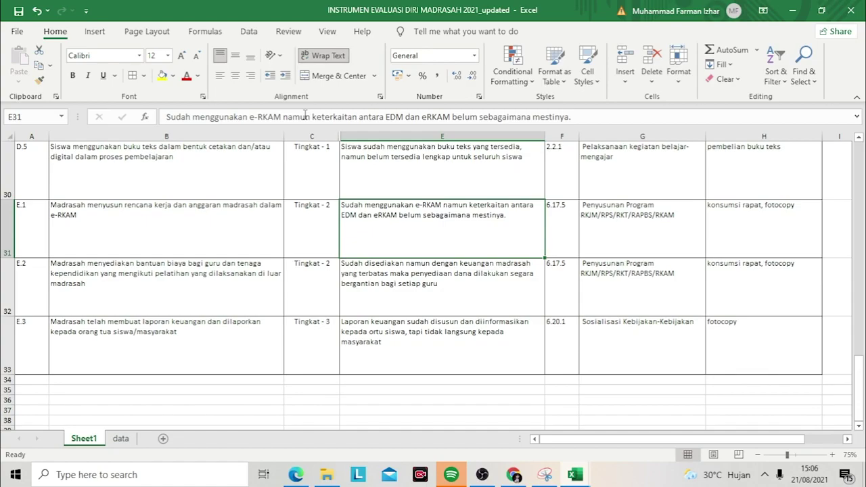
key("Right")
key("Right")
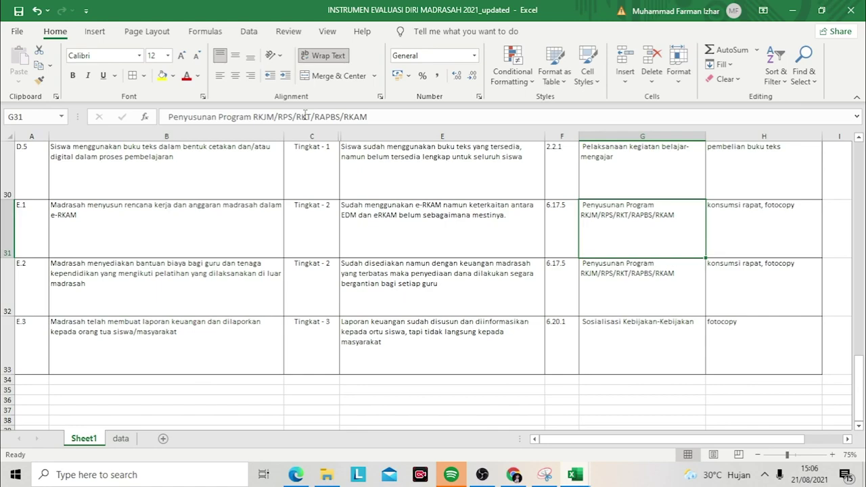
key("Right")
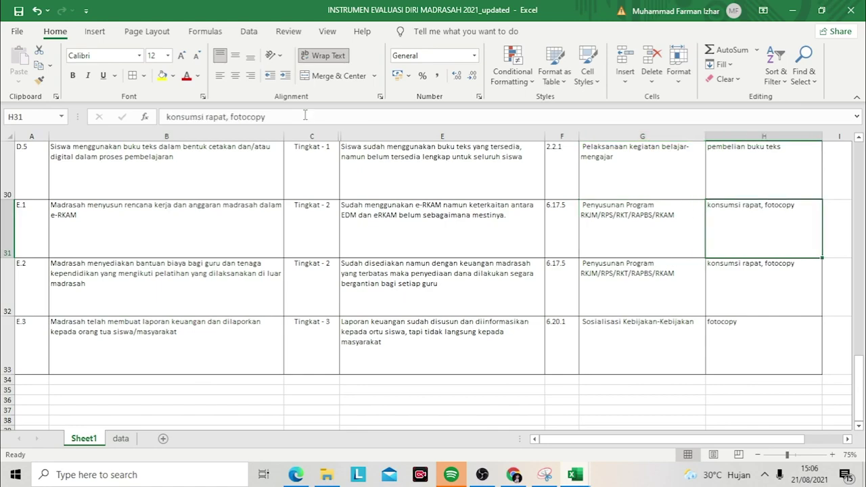
Review the E.2 row on training cost assistance for teachers and staff, including its explanation, activity and cost entry
key("Down")
key("Left")
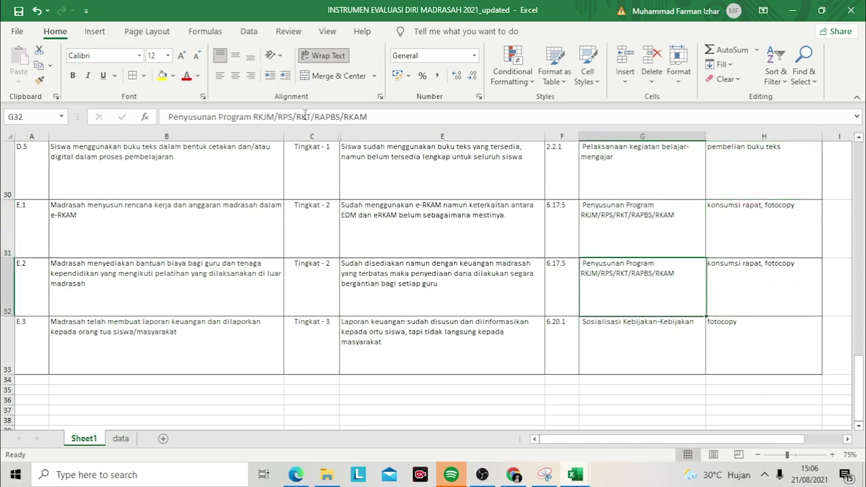
key("Left")
key("Left")
key("Left")
key("Left")
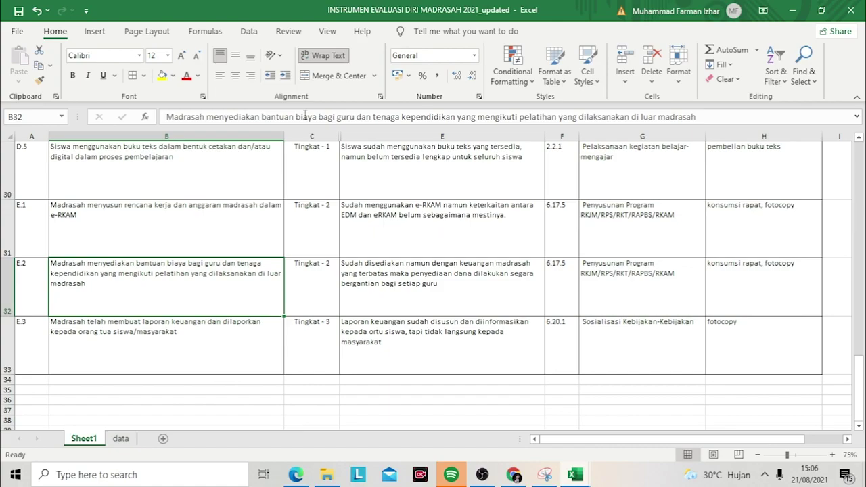
key("Right")
key("Right")
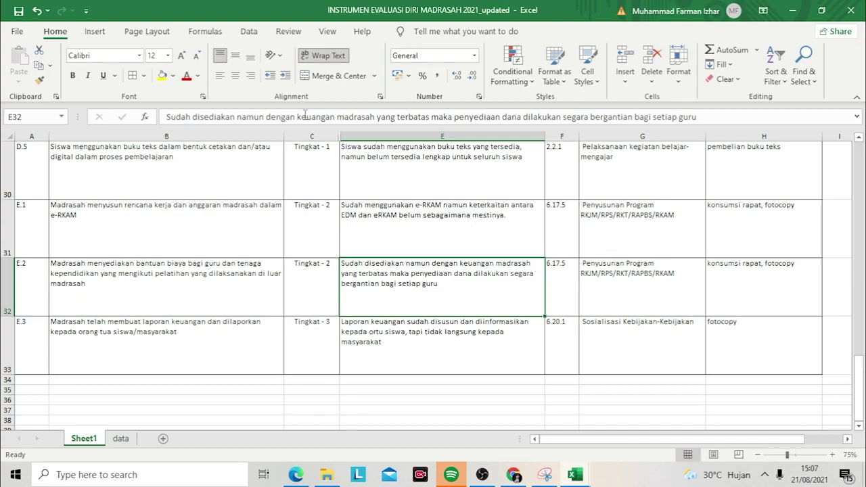
key("Right")
key("Right")
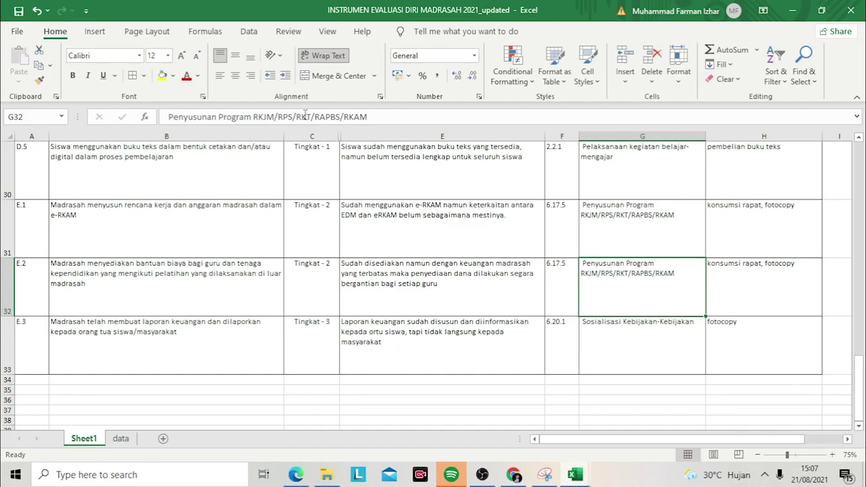
key("Tab")
Review the E.3 row on financial reporting to parents and the community, including its level, explanation, activity code, activity and cost entry
key("Return")
key("Left")
key("Left")
key("Left")
key("Left")
key("Left")
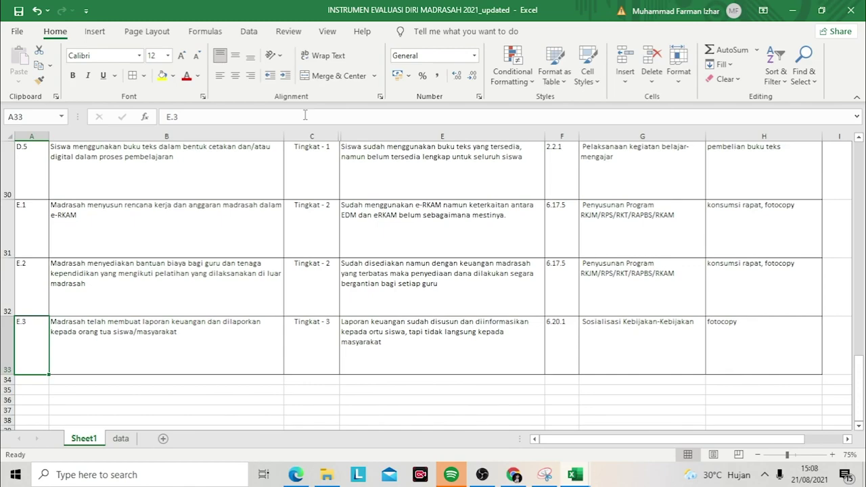
key("Right")
key("Right")
key("Right")
key("Right")
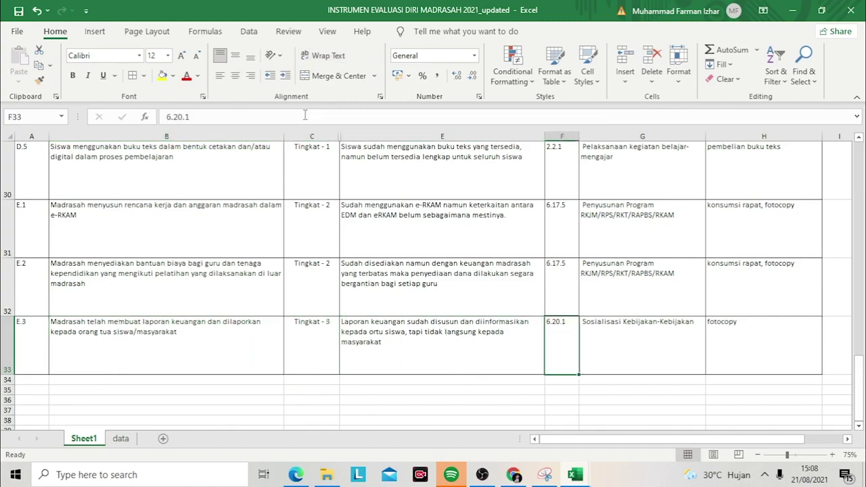
key("Left")
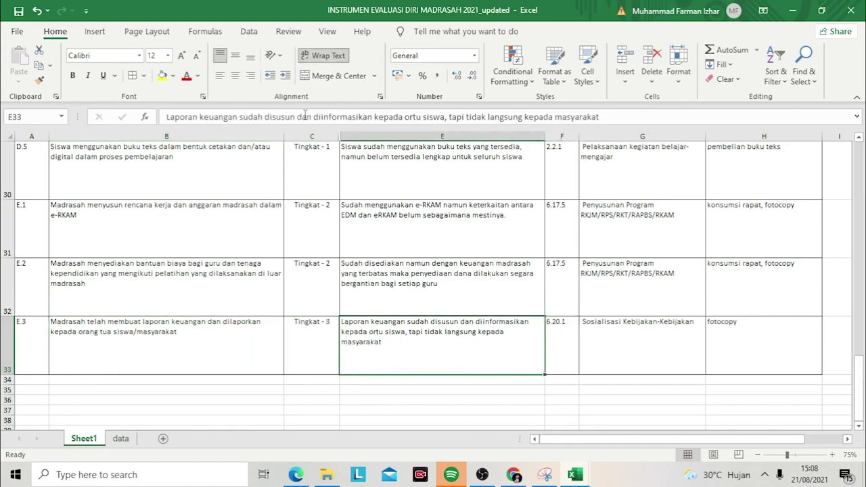
key("Right")
key("Right")
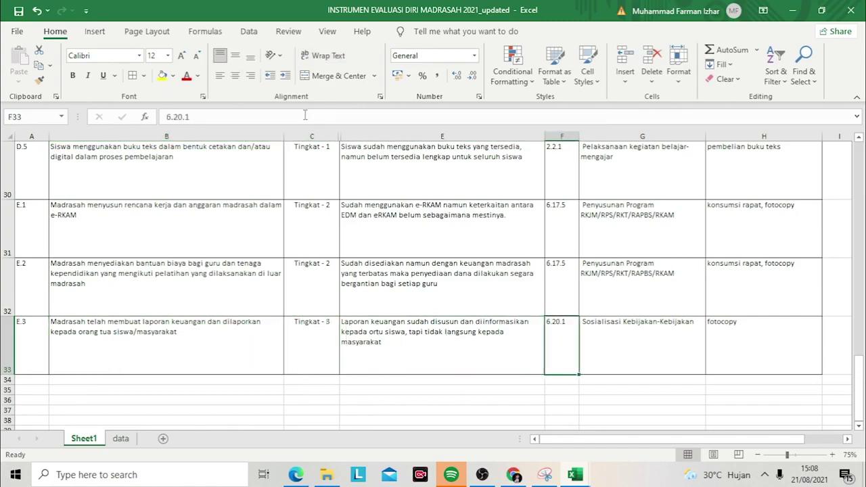
key("Right")
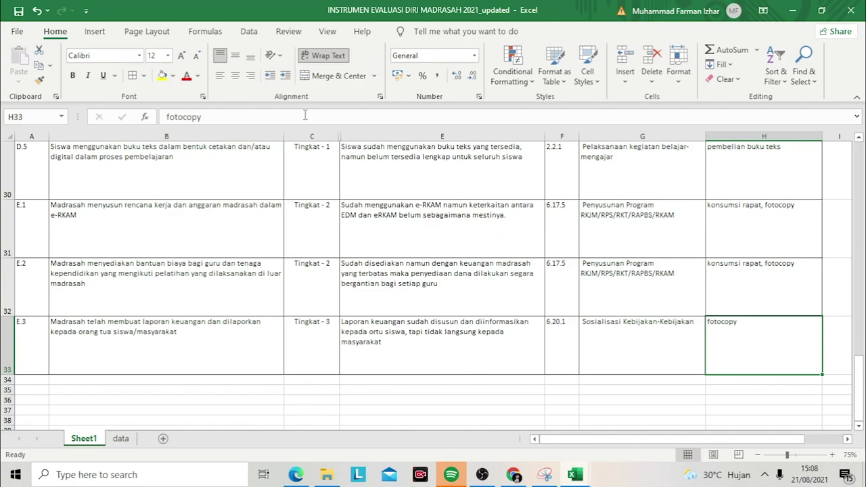
Go back up through the main cost component column to the header row of the instrument
key("Up")
key("Up")
key("Up")
key("Up")
key("Up")
key("Up")
key("Up")
key("Up")
key("Up")
key("Up")
key("Up")
key("Up")
key("Up")
key("Up")
key("Up")
key("Up")
key("Up")
key("Up")
key("Up")
key("Up")
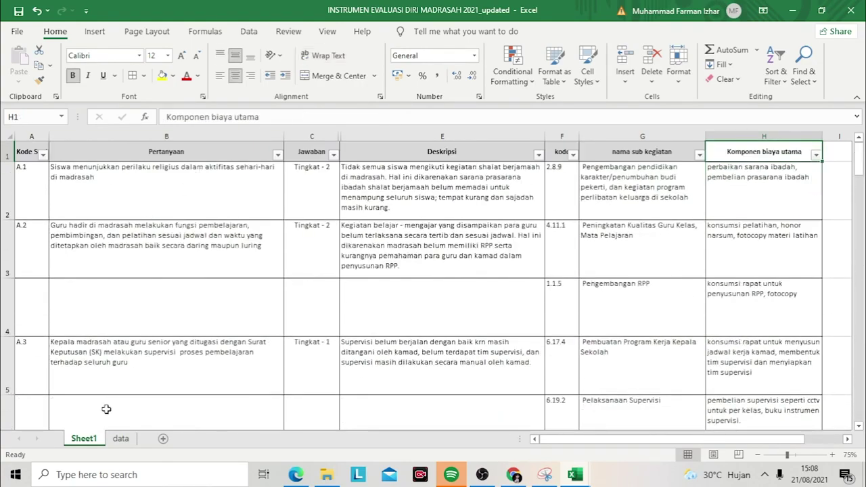
Open the data sheet and examine its kegiatan, kode_sub_kegiatan and sub_kegiatan columns from the header row
left_click(121, 439)
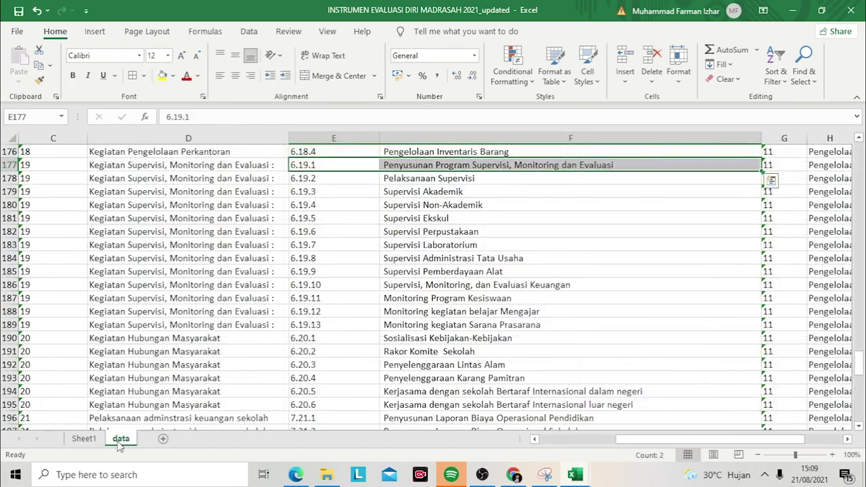
left_click(114, 235)
key("ctrl+Up")
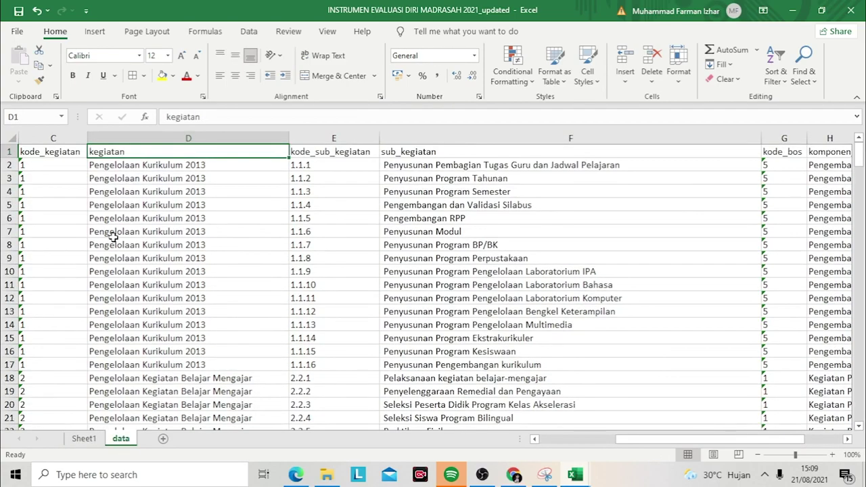
key("Down")
key("Left")
key("Right")
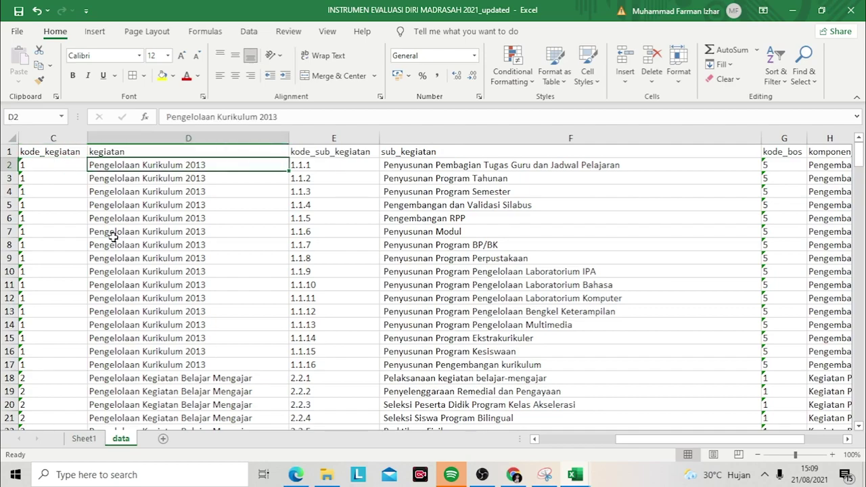
key("Up")
key("Right")
key("Right")
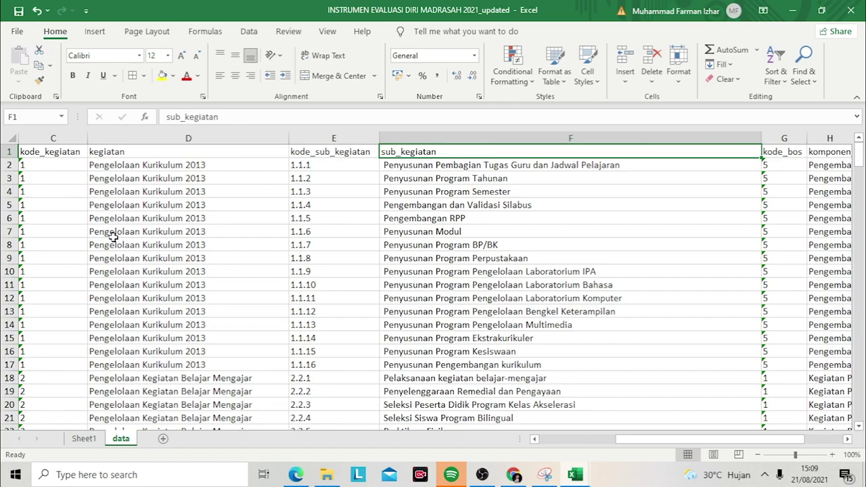
Go to the end of the sub-activity reference list and check its final entry
key("ctrl+Down")
left_click(112, 236)
key("Down")
key("Down")
key("Down")
key("Down")
key("Down")
key("Down")
key("Down")
key("Down")
key("Down")
key("Down")
key("Down")
key("Down")
key("Down")
key("Down")
key("Down")
key("Up")
key("Right")
key("Right")
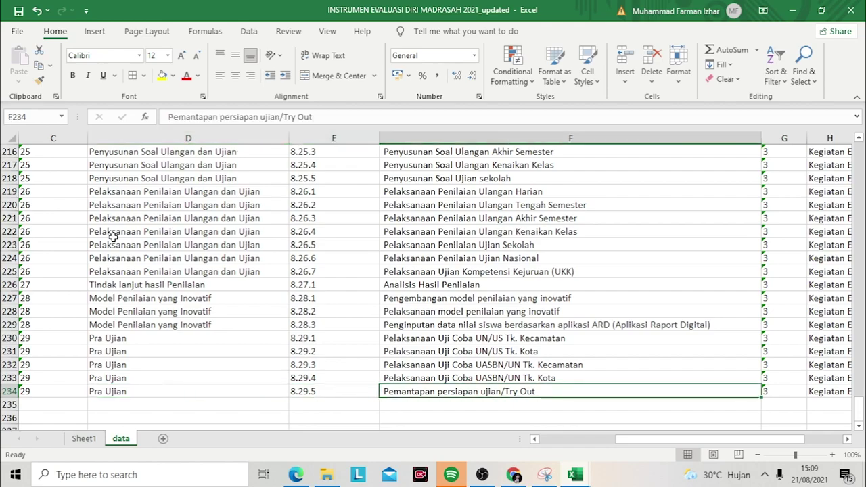
Browse the sub-activity list upward from the exam preparation entries through supervision and school management to the extracurricular programs
key("Up")
key("Up")
key("Up")
key("Up")
key("Up")
key("Up")
key("Up")
key("Up")
key("Up")
key("Up")
key("Up")
key("Up")
key("Up")
key("Up")
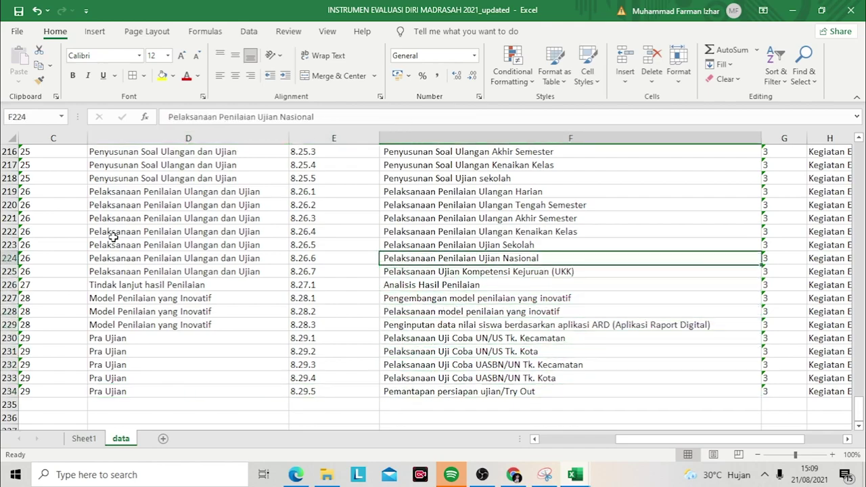
key("Up")
key("Up")
key("Up")
key("Up")
key("Up")
key("Up")
key("Up")
key("Up")
key("Up")
key("Up")
key("Up")
key("Up")
key("Up")
key("Up")
key("Up")
key("Up")
key("Up")
key("Up")
key("Up")
key("Up")
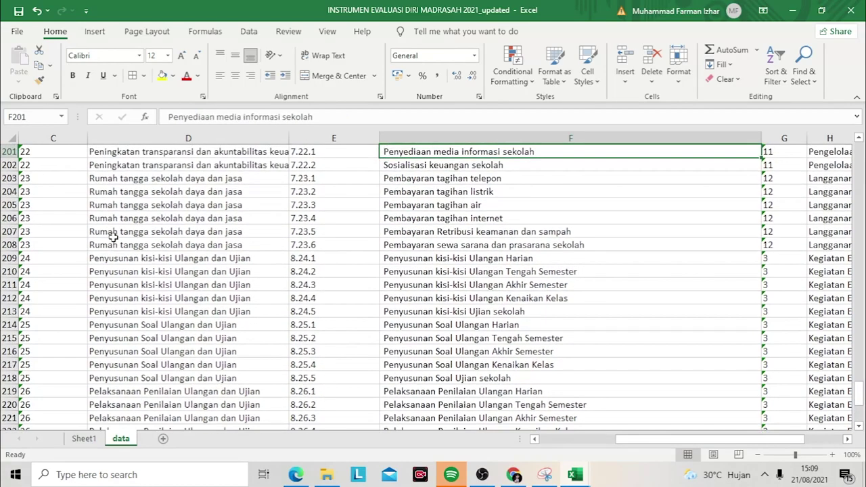
key("Up")
key("Up")
key("Up")
key("Up")
key("Up")
key("Up")
key("Up")
key("Up")
key("Up")
key("Up")
key("Up")
key("Up")
key("Up")
key("Up")
key("Up")
key("Up")
key("Up")
key("Up")
key("Up")
key("Up")
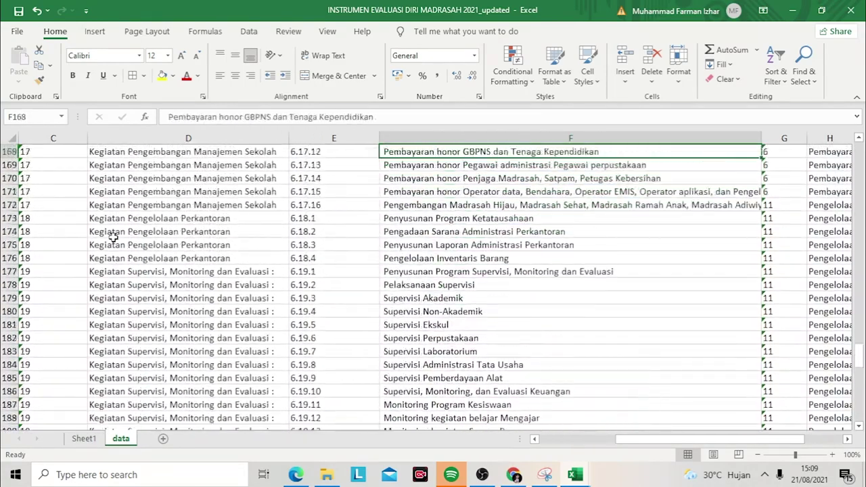
key("Up")
key("Up")
key("Up")
key("Up")
key("Up")
key("Up")
key("Up")
key("Up")
key("Up")
key("Up")
key("Up")
key("Up")
key("Up")
key("Up")
key("Up")
key("Up")
key("Up")
key("Up")
key("Up")
key("Up")
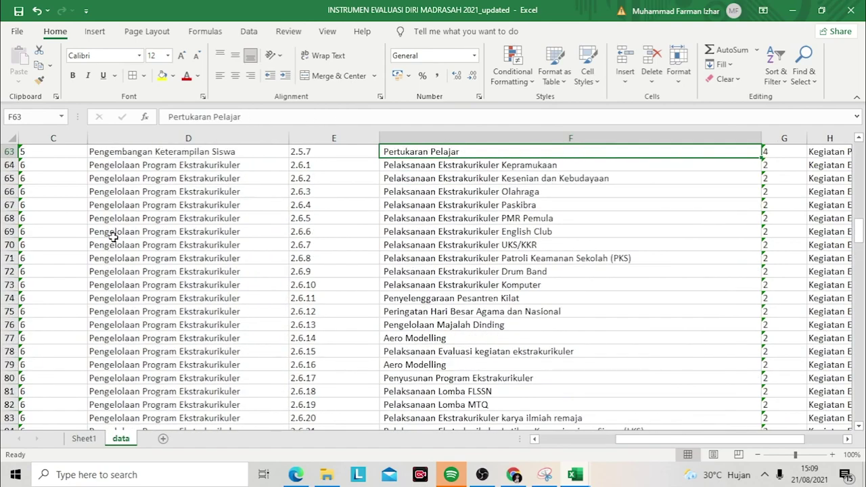
Return to Sheet1 of the instrument and switch to the Rekomendasi Kegiatan Prioritas page in Chrome
key("ctrl+Page_Up")
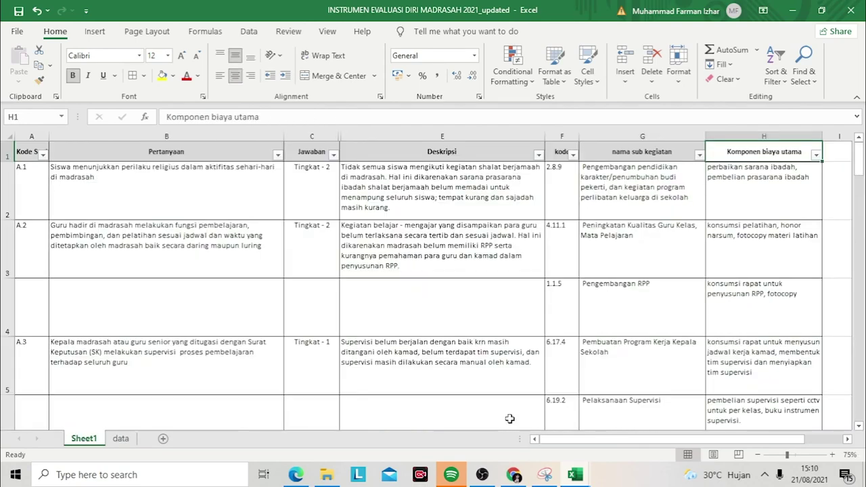
left_click(514, 474)
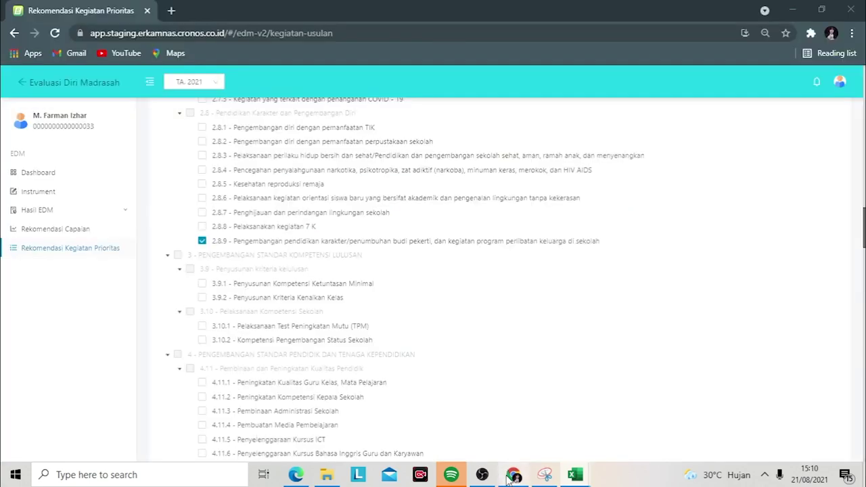